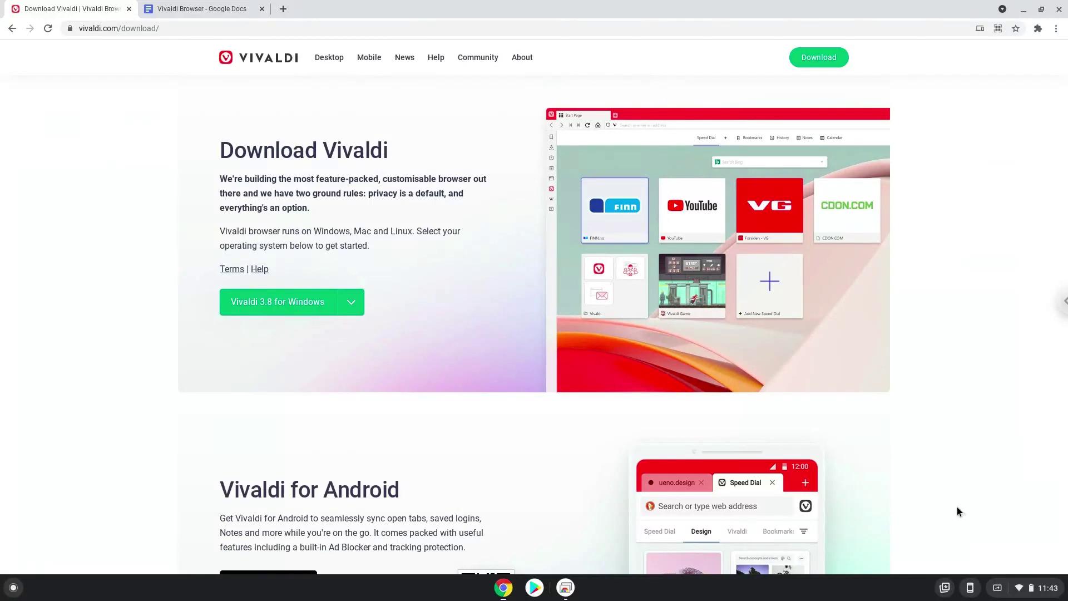
- Open ChromeOS Settings and go to Advanced > Developers to find the Linux (Beta) option
left_click(1021, 589)
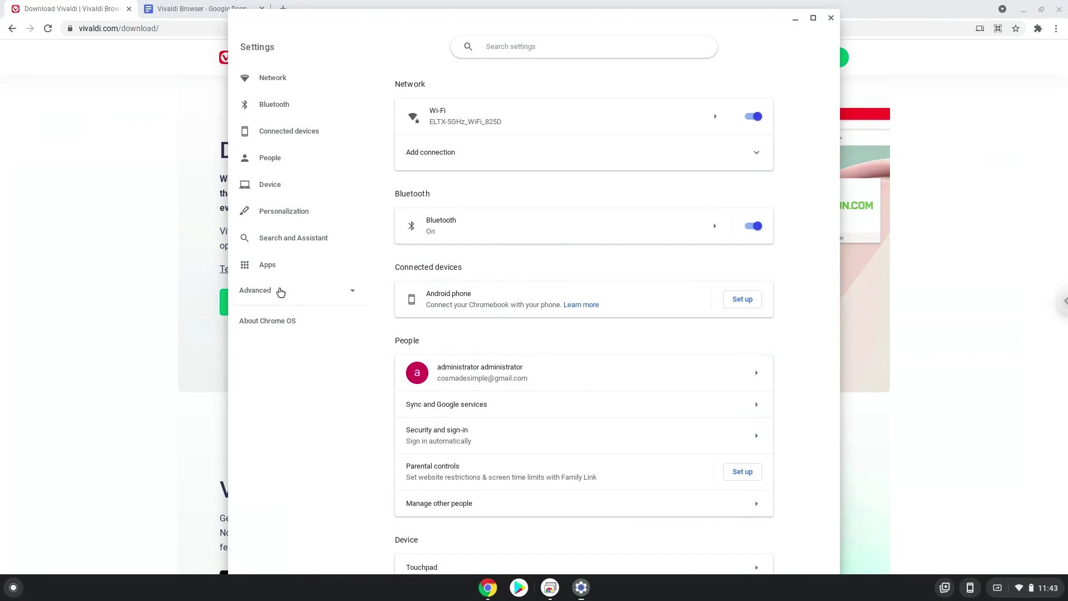
left_click(280, 292)
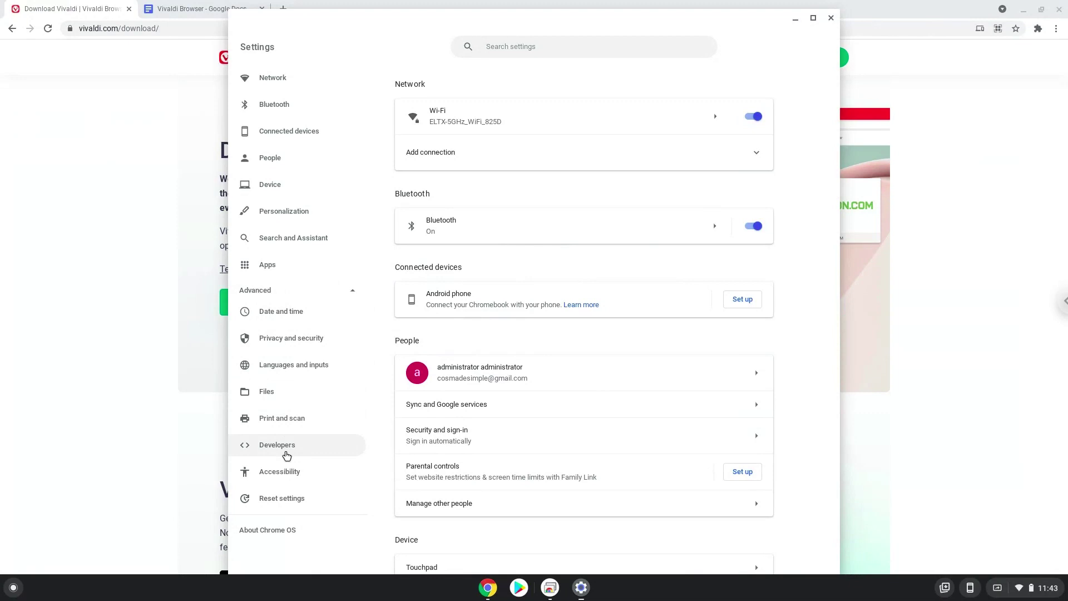
left_click(286, 455)
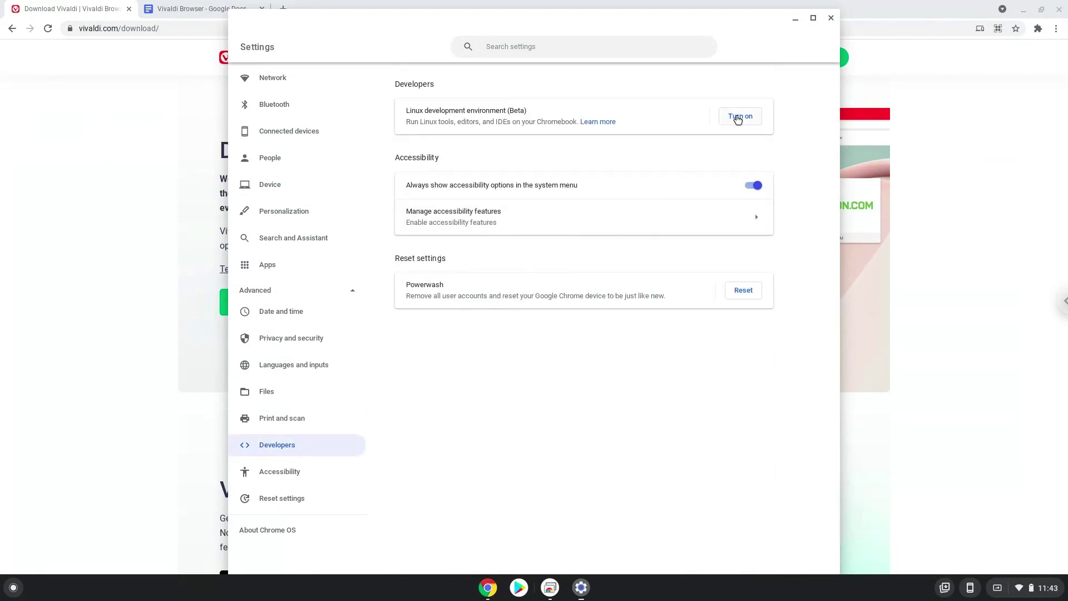
- Turn on Linux (Beta) with the recommended disk size, then close the new Terminal window
left_click(737, 118)
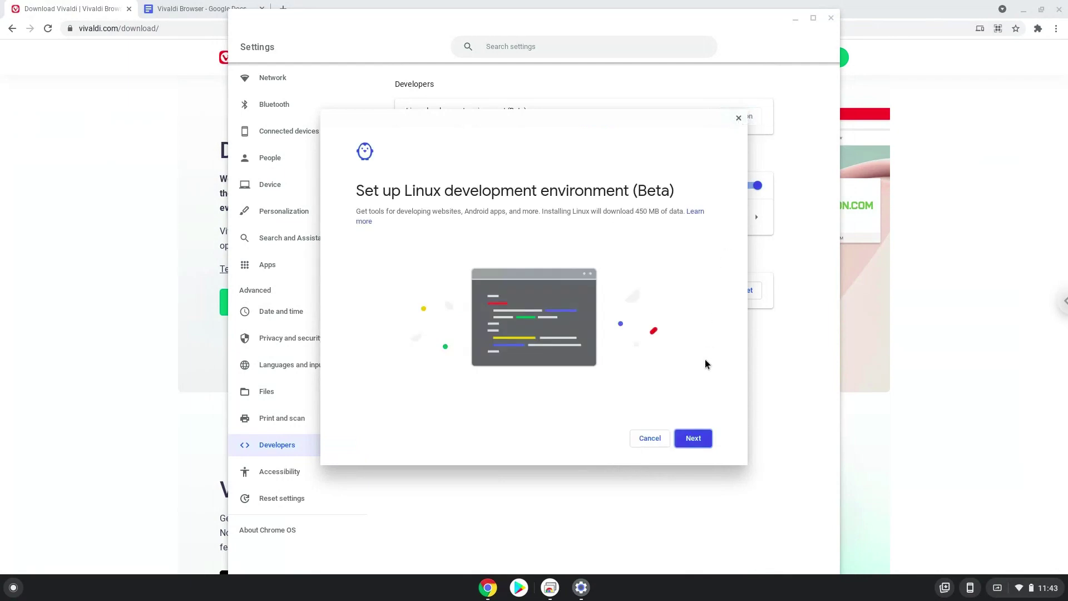
left_click(699, 443)
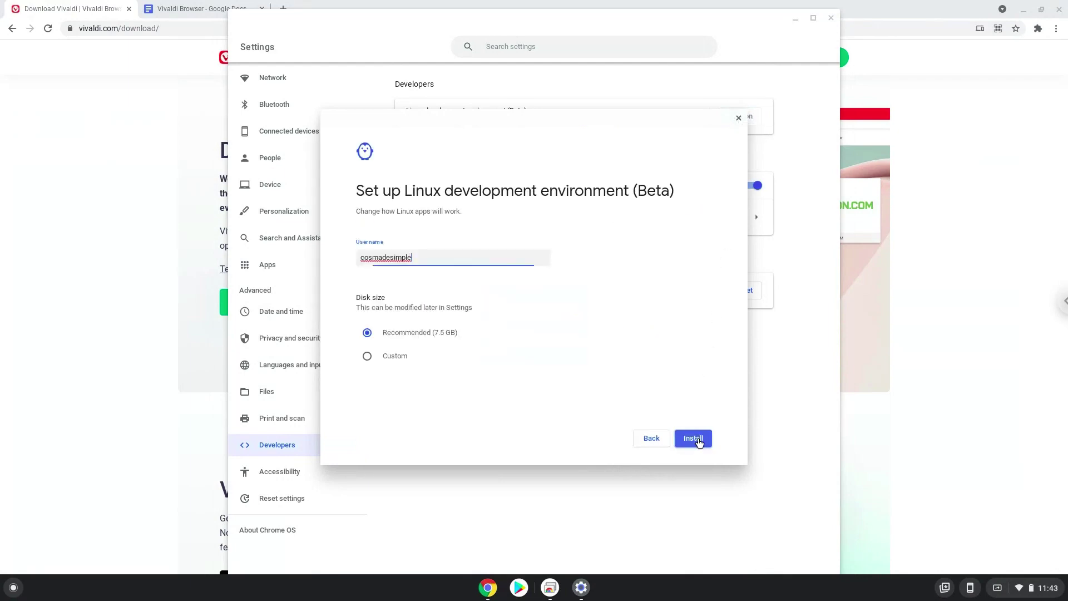
left_click(694, 439)
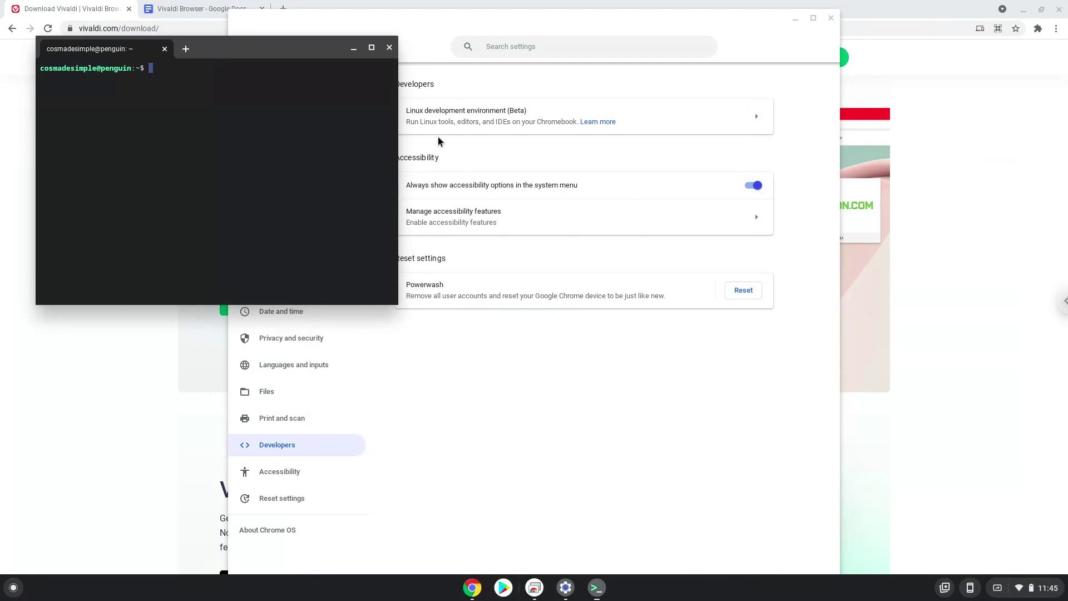
left_click(388, 49)
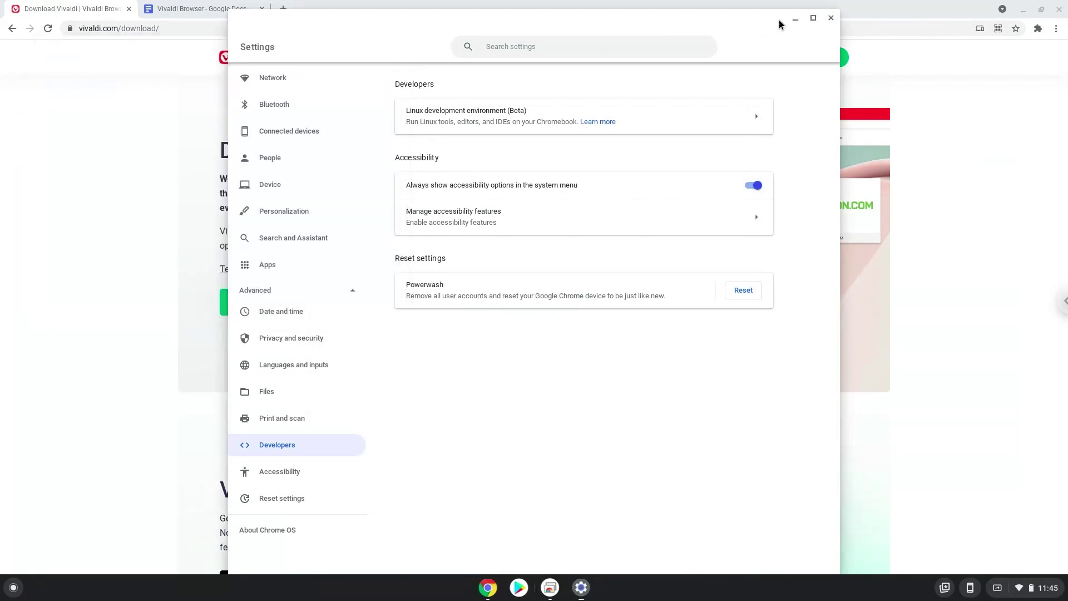
- Close Settings and download Vivaldi's Linux DEB 64bit package in Chrome
left_click(831, 18)
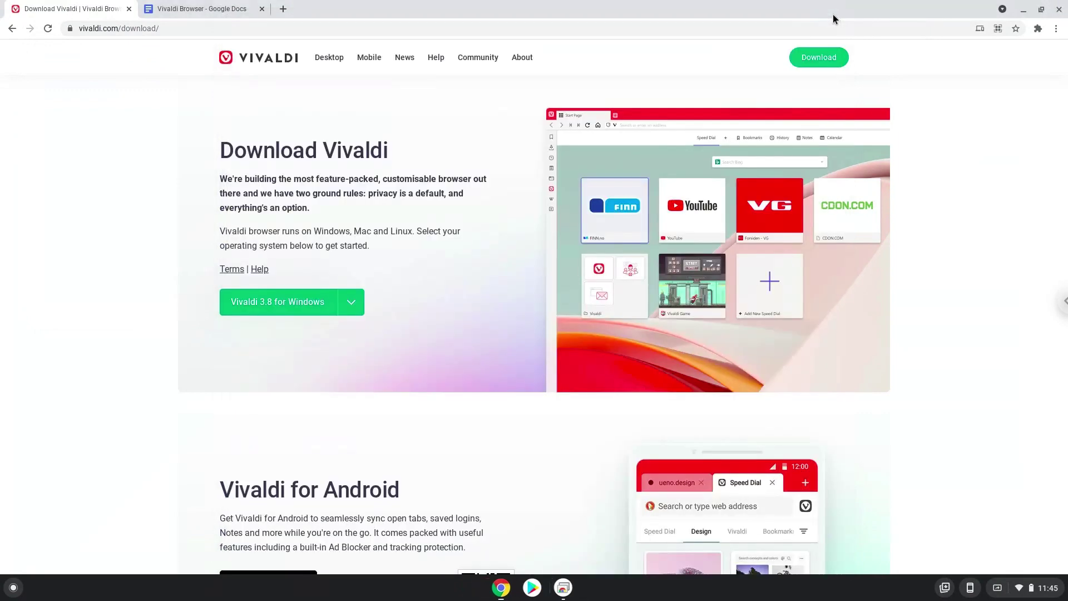
left_click(353, 301)
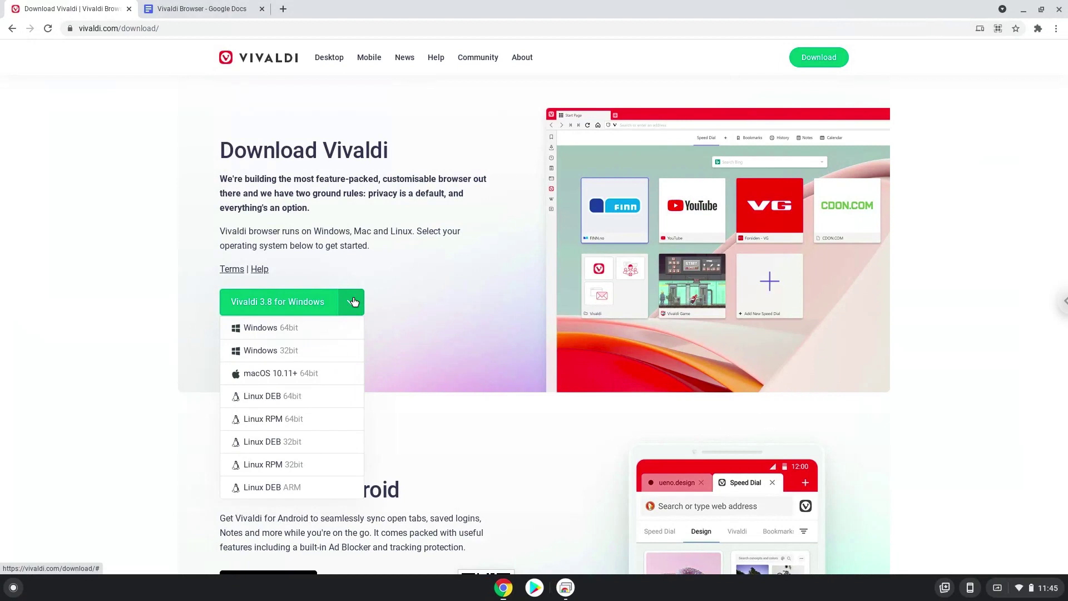
left_click(346, 400)
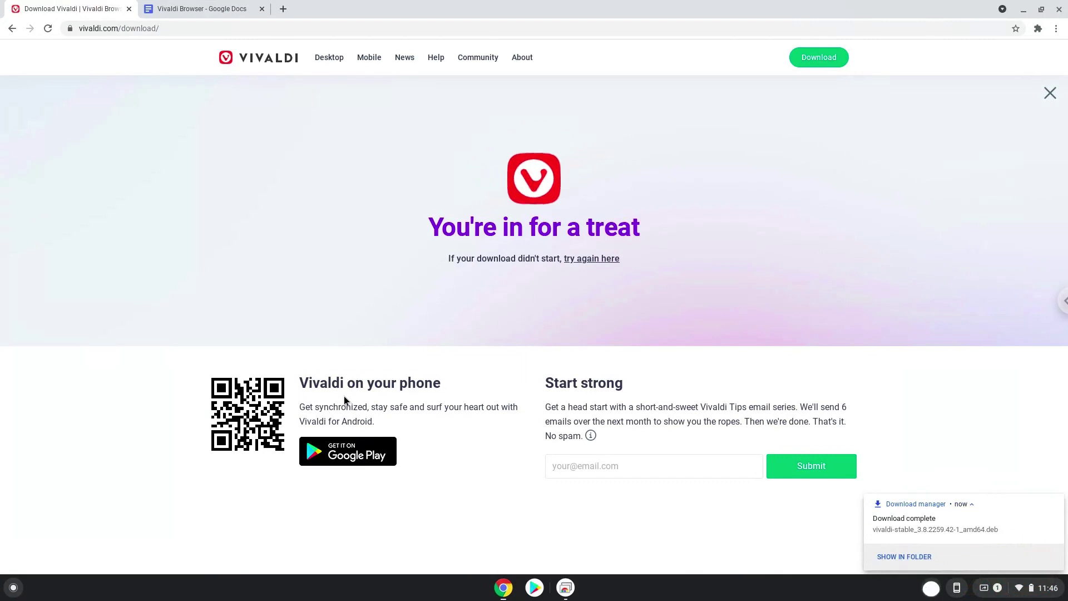
- Install vivaldi-stable_3.8.2259.42-1_amd64.deb from the Downloads folder with Linux
left_click(930, 557)
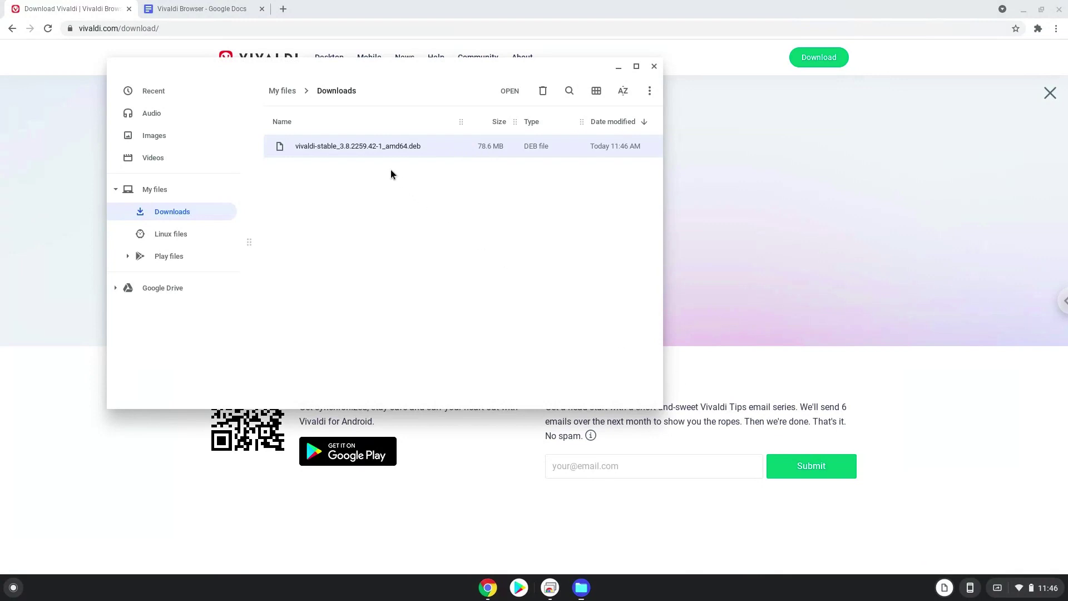
right_click(362, 149)
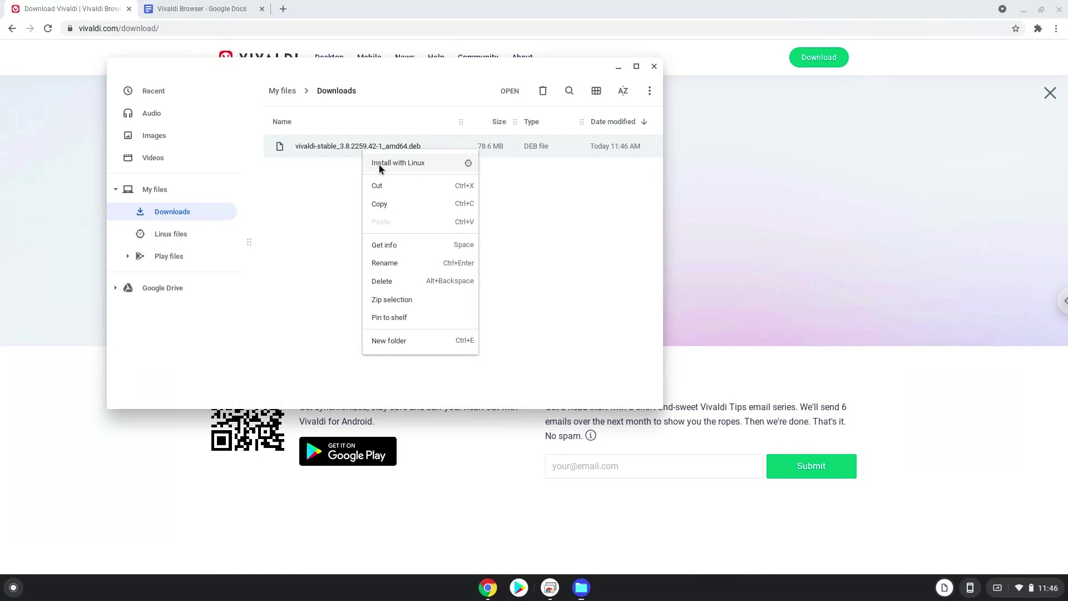
left_click(379, 164)
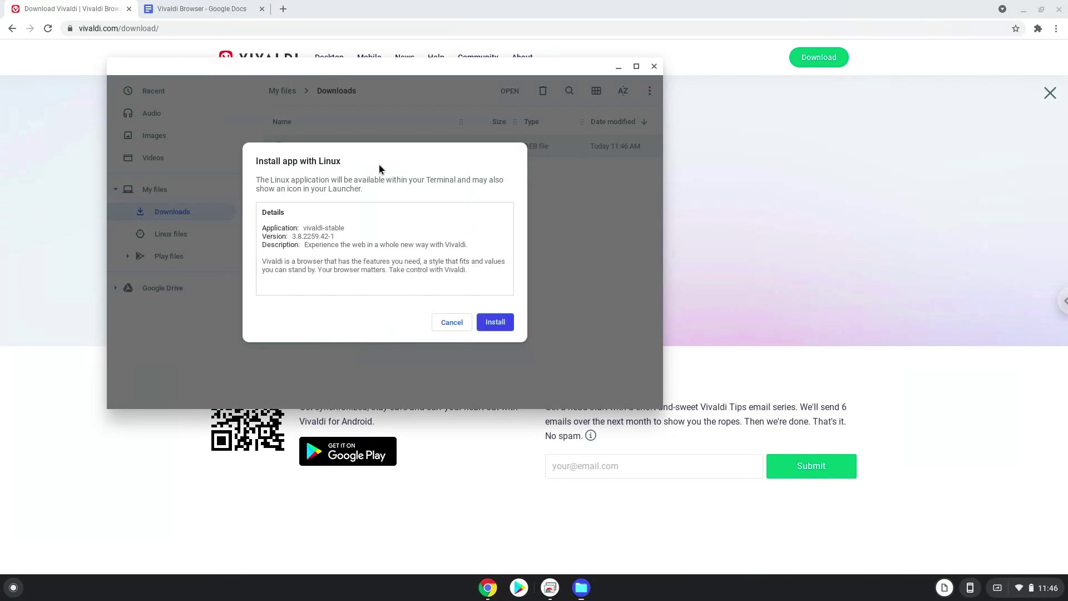
left_click(502, 324)
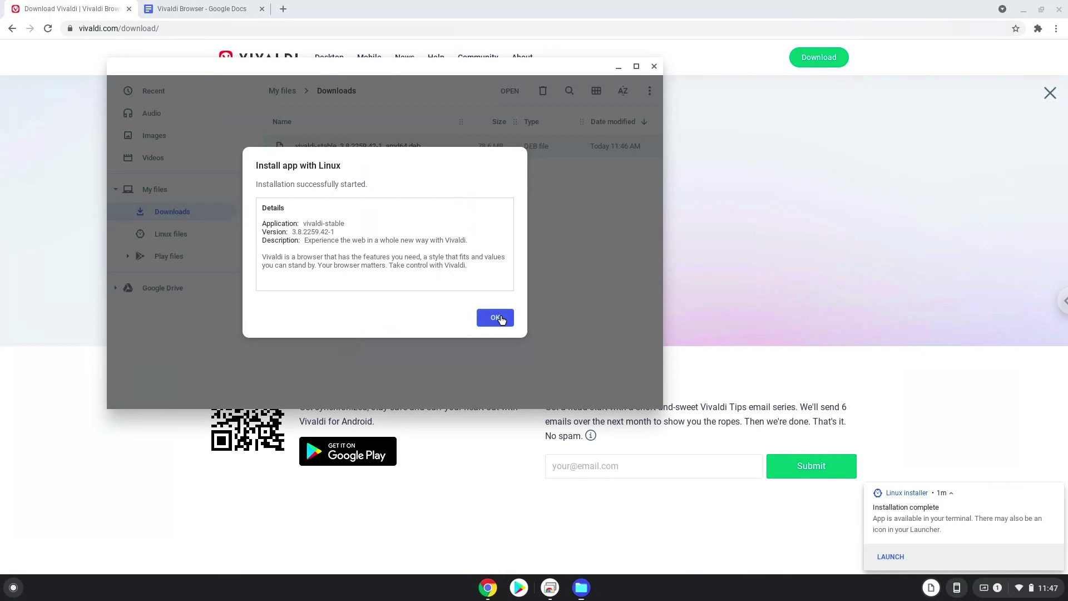
left_click(497, 318)
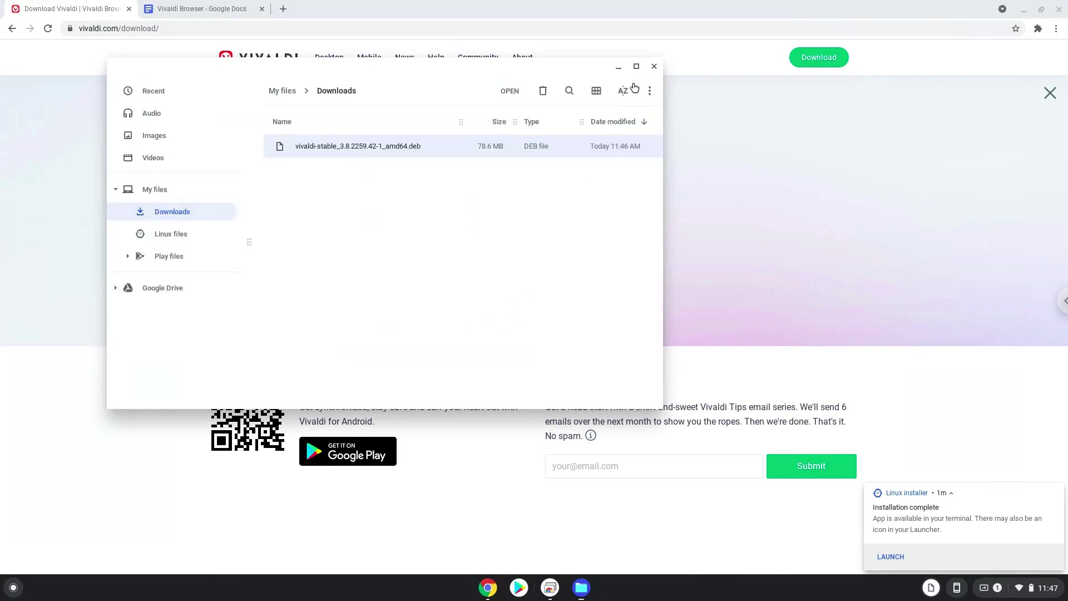
- Close Files and copy 'vivaldi-stable --disable-framerate-limit' from the Vivaldi Browser document
left_click(652, 66)
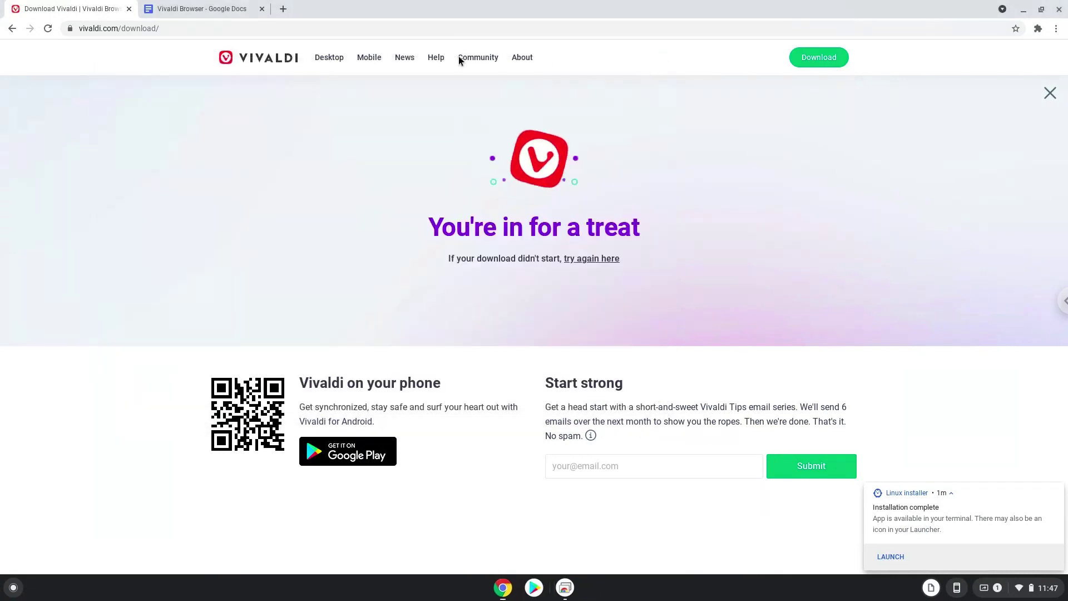
left_click(212, 14)
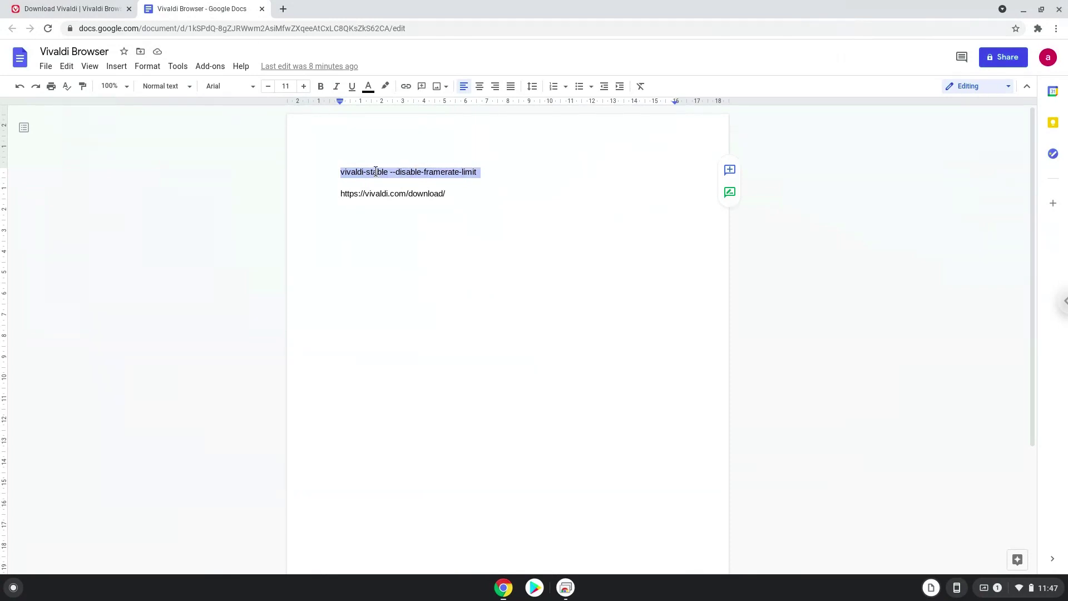
right_click(376, 171)
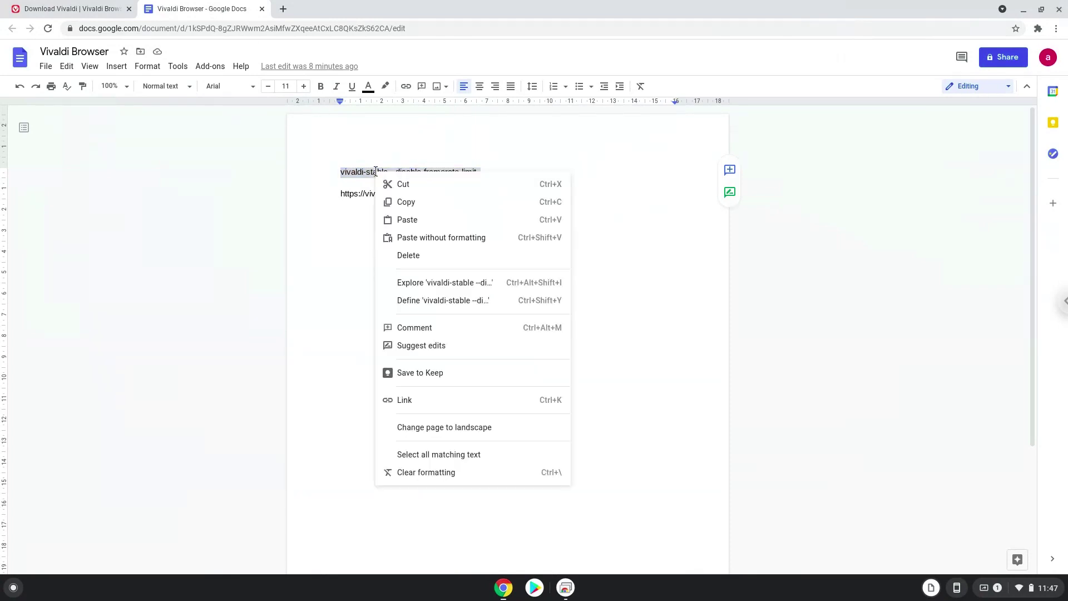
left_click(406, 205)
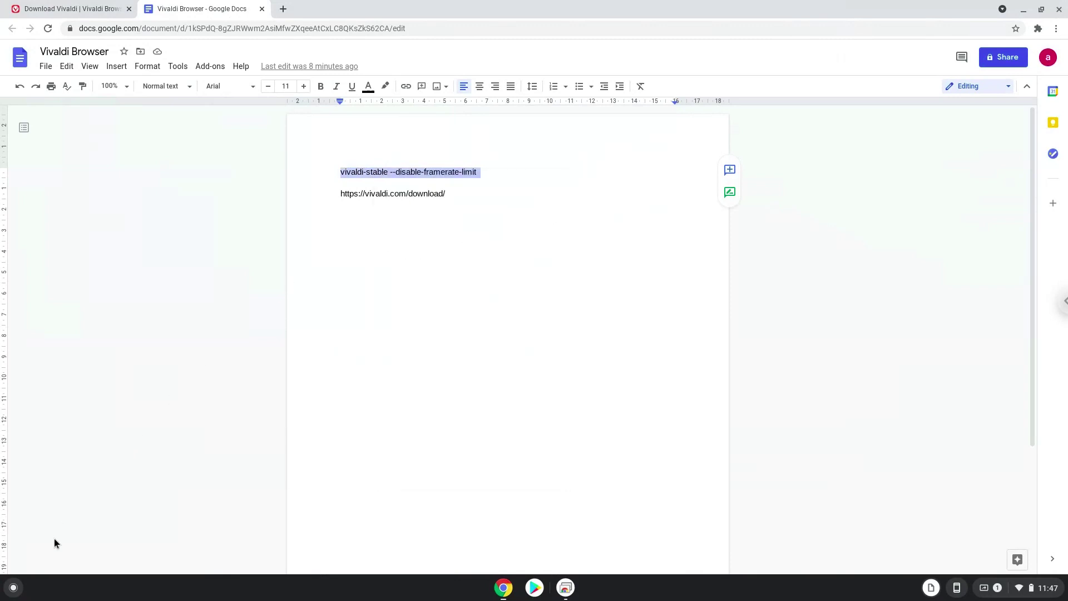
- Search the launcher for 'ter' and open the Terminal app
left_click(12, 592)
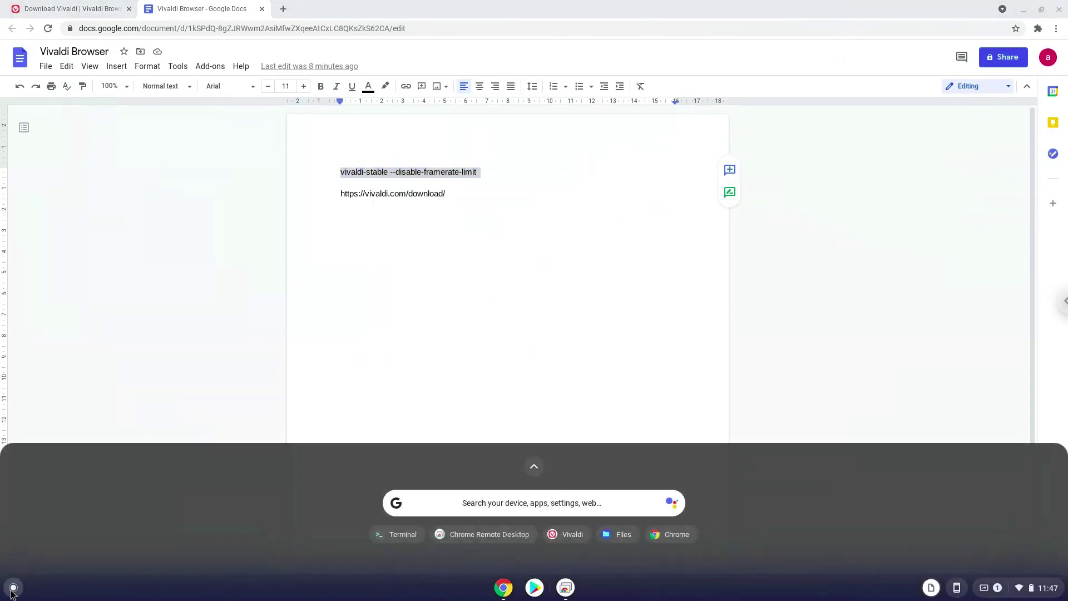
type("ter")
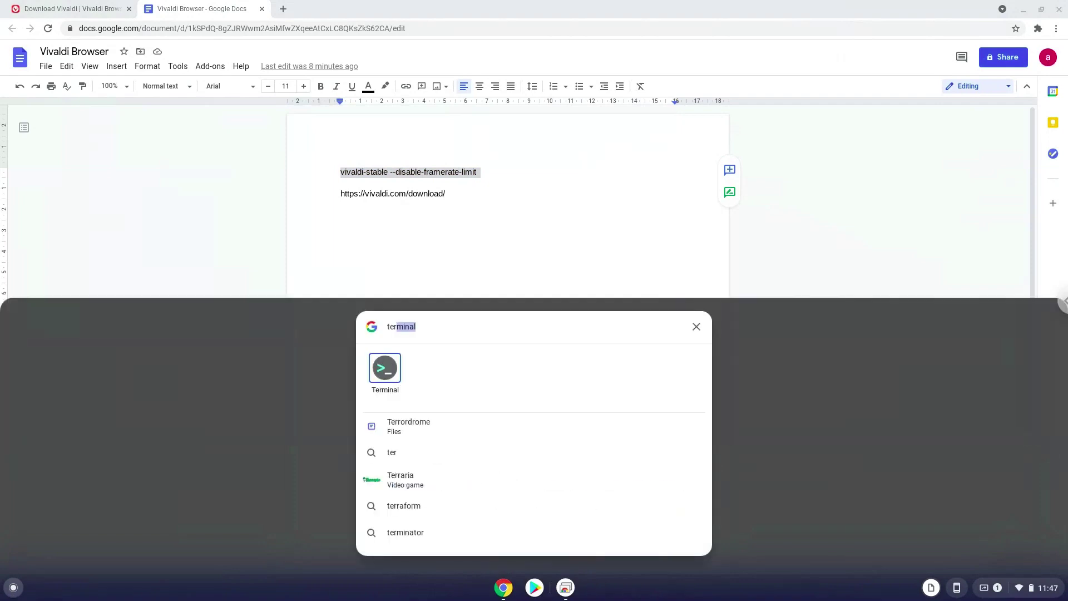
left_click(383, 367)
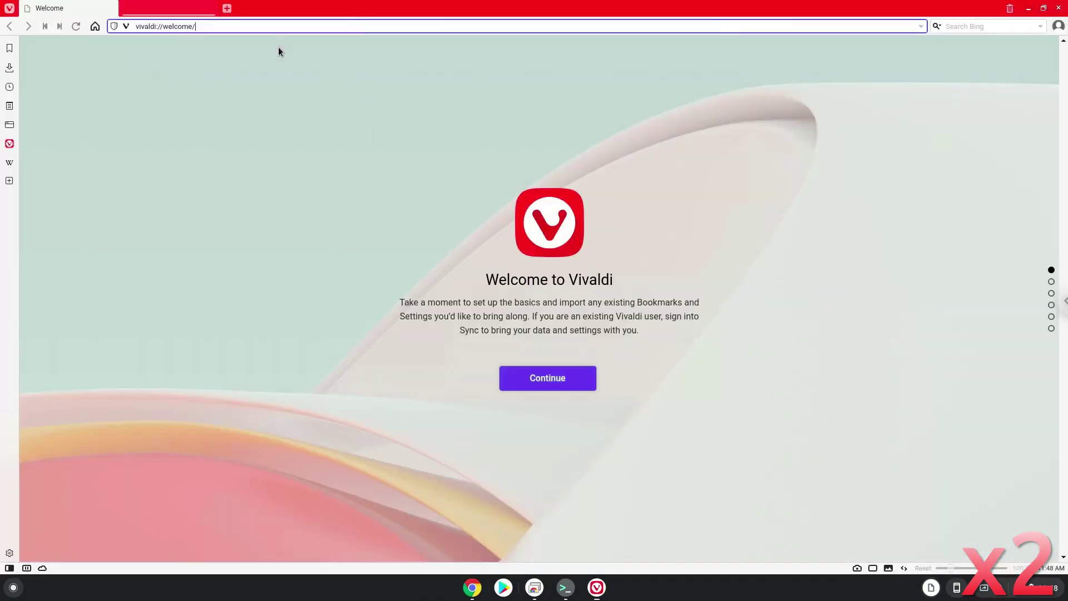
- Begin Vivaldi's welcome setup, skip importing data, and choose Block Trackers and Ads
left_click(545, 378)
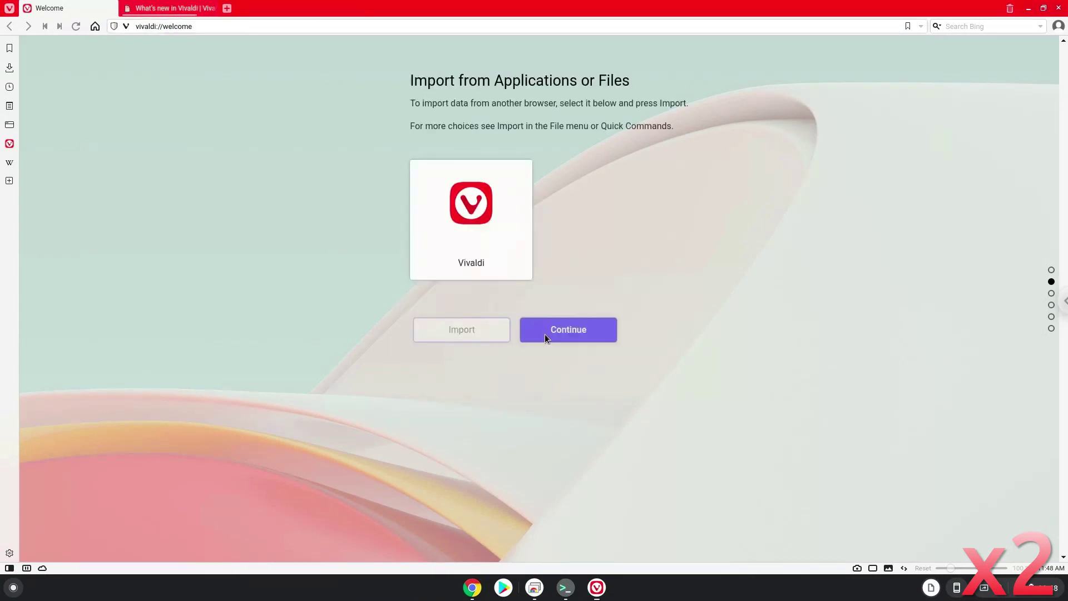
left_click(545, 337)
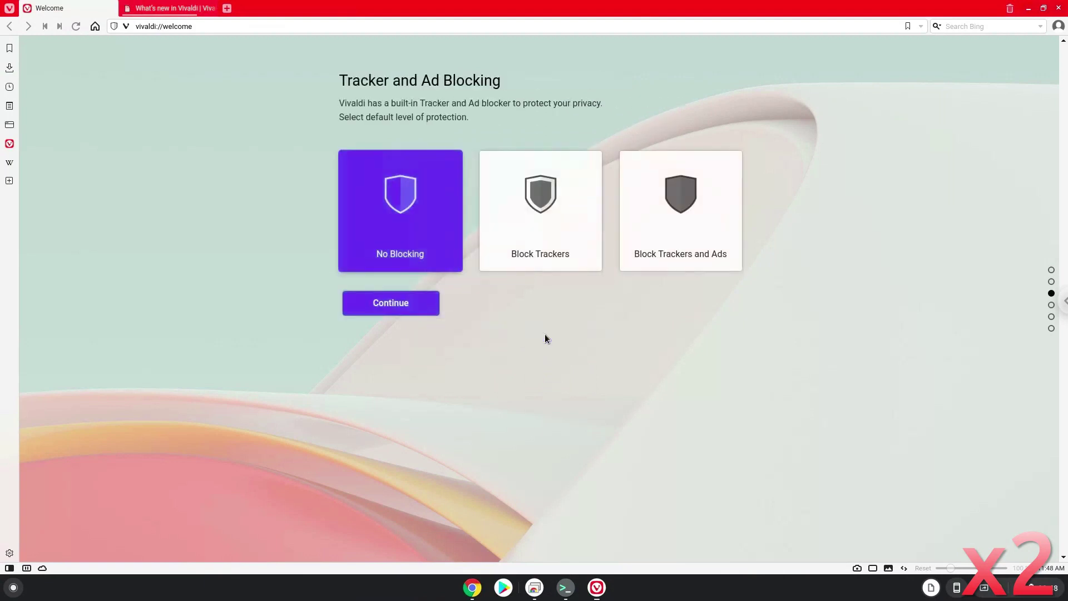
left_click(667, 236)
left_click(418, 302)
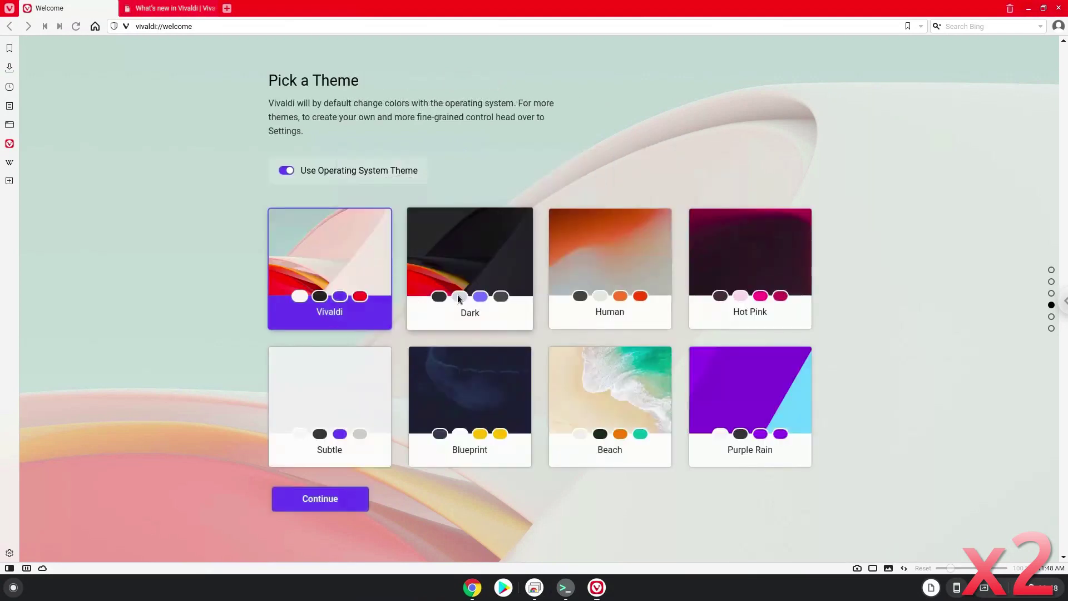
- Pick the Dark theme, keep tabs at the top, and finish the setup
left_click(465, 292)
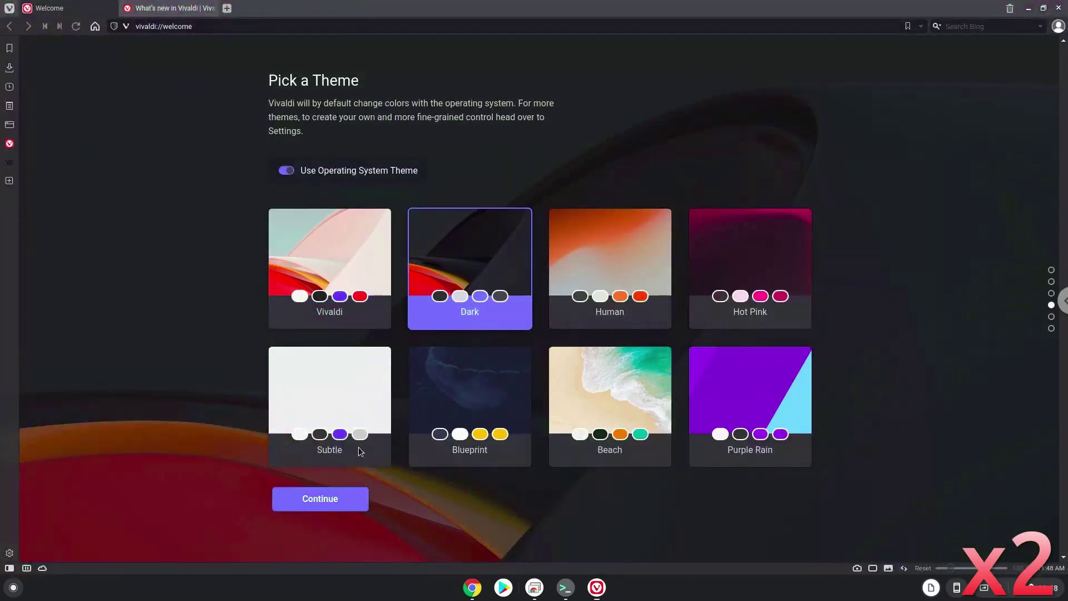
left_click(341, 496)
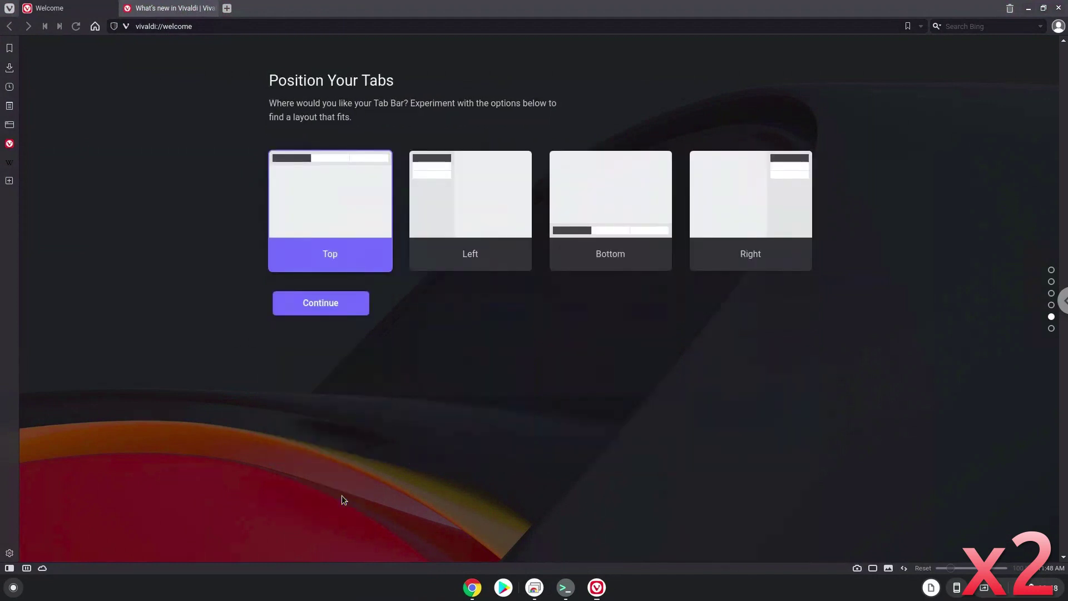
left_click(318, 307)
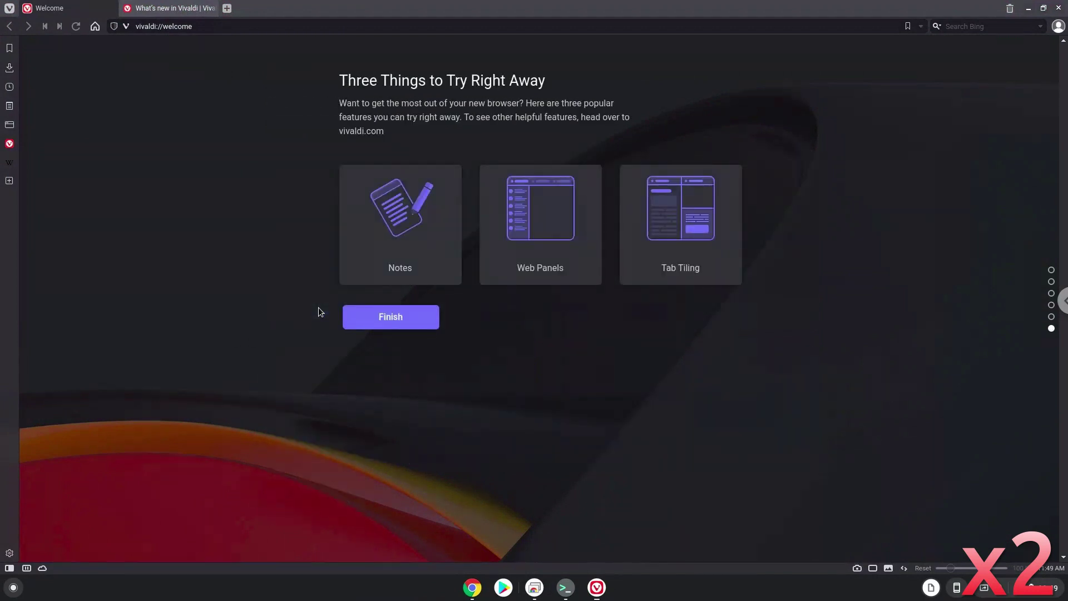
left_click(365, 319)
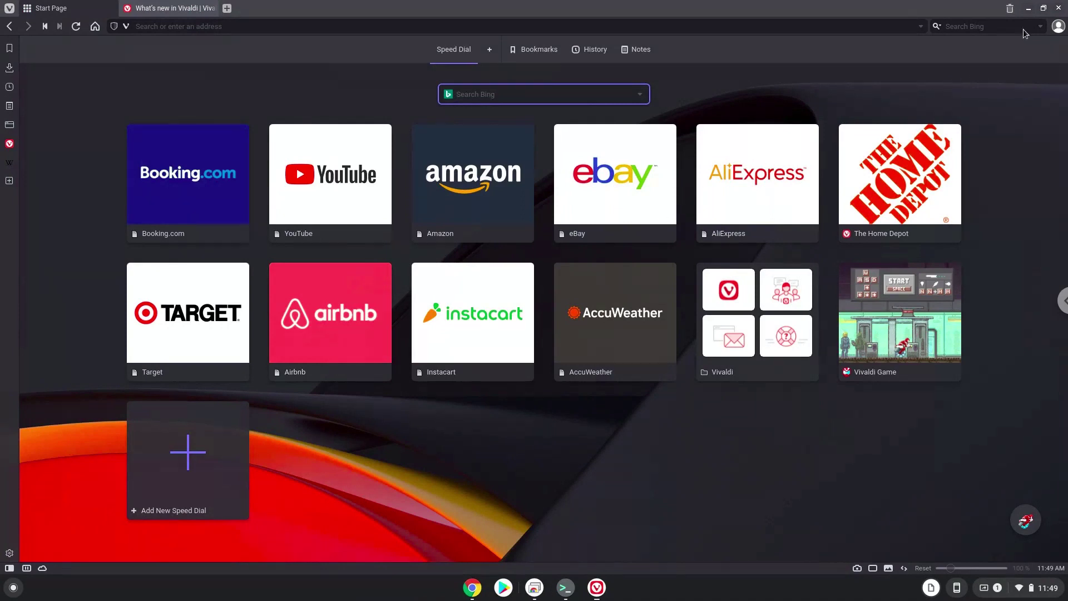
- Quit Vivaldi, confirming the exit, then close the Terminal window
left_click(1059, 9)
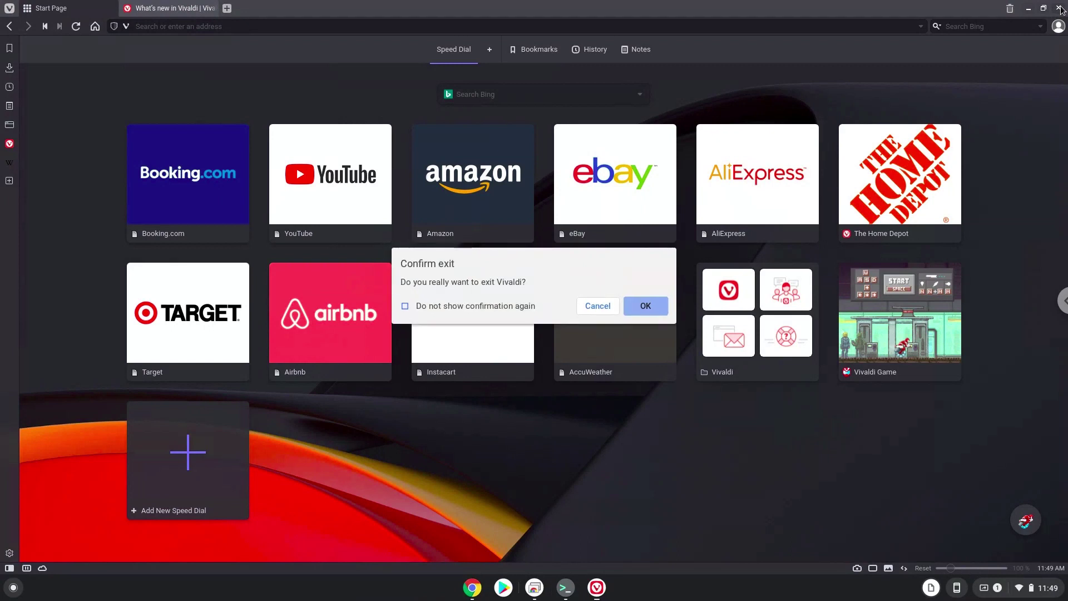
left_click(652, 306)
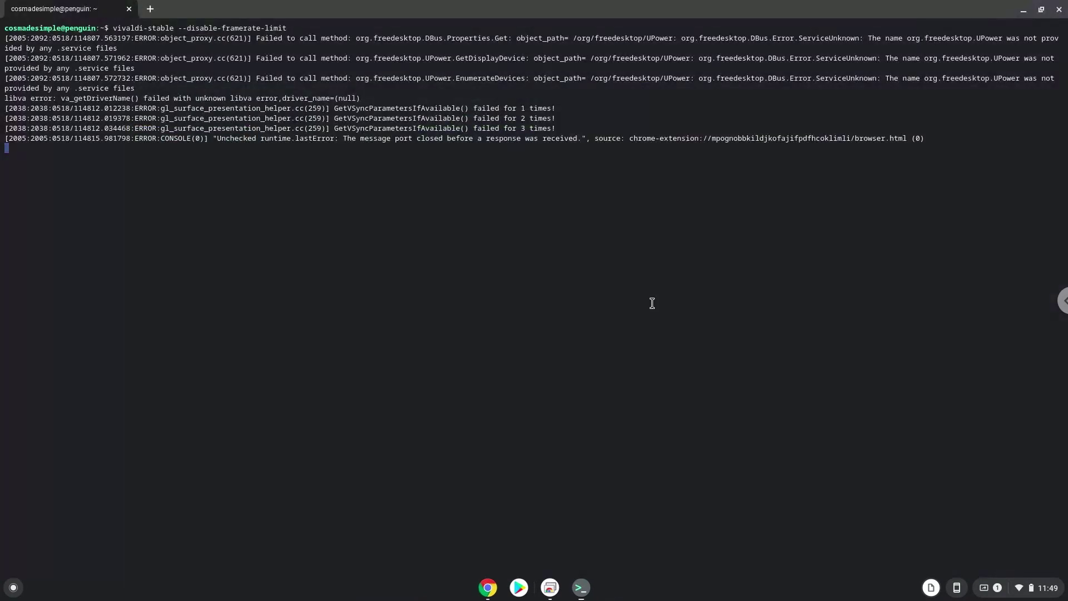
left_click(1059, 9)
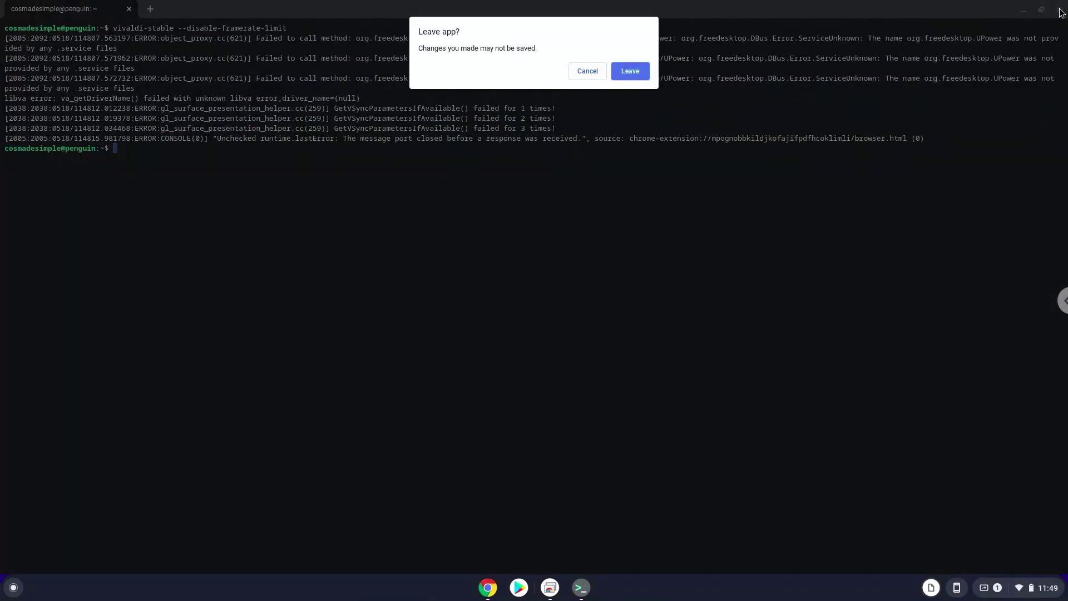
- Confirm leaving Terminal, then launch Vivaldi from the Linux apps folder on the launcher's second page
left_click(629, 70)
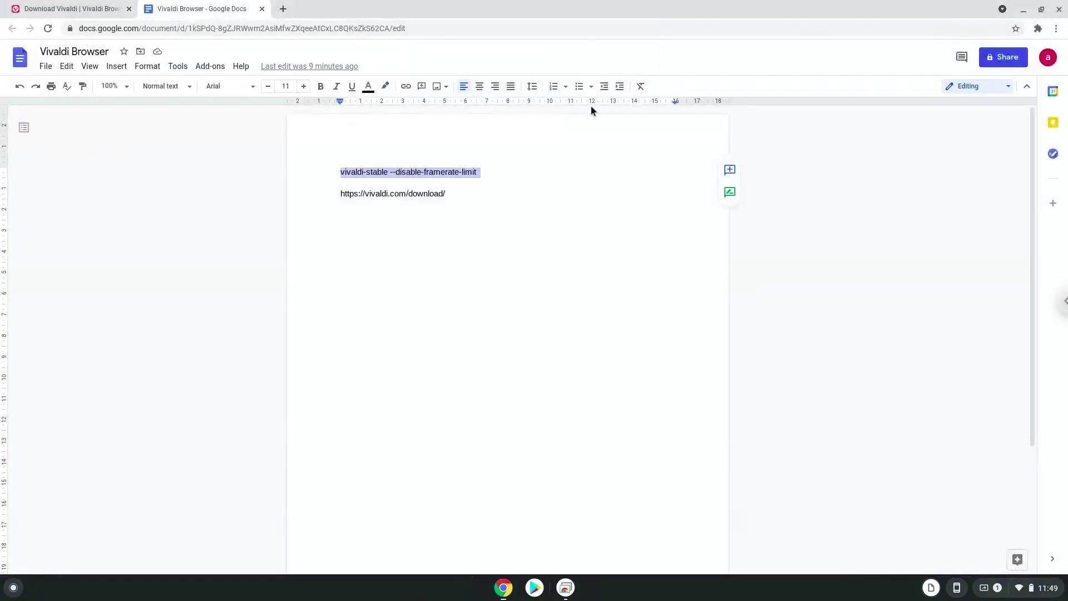
left_click(14, 589)
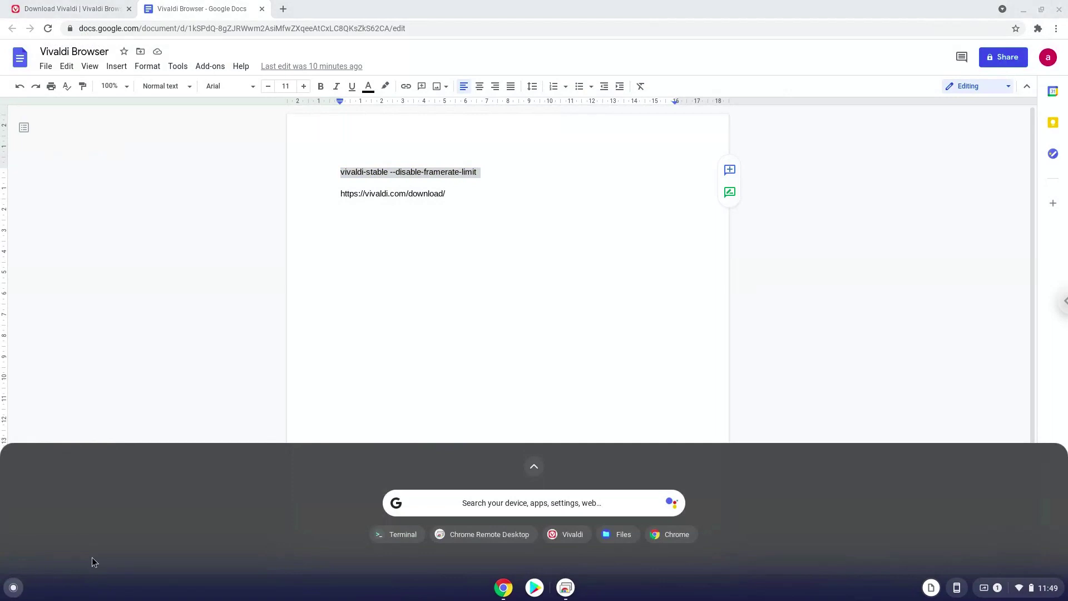
left_click(532, 467)
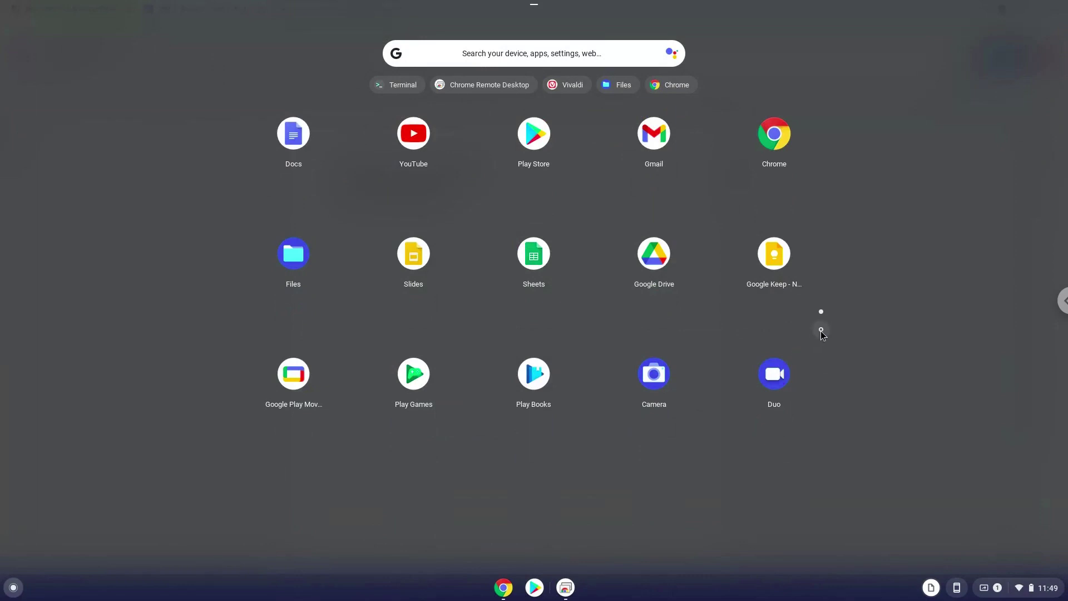
left_click(821, 330)
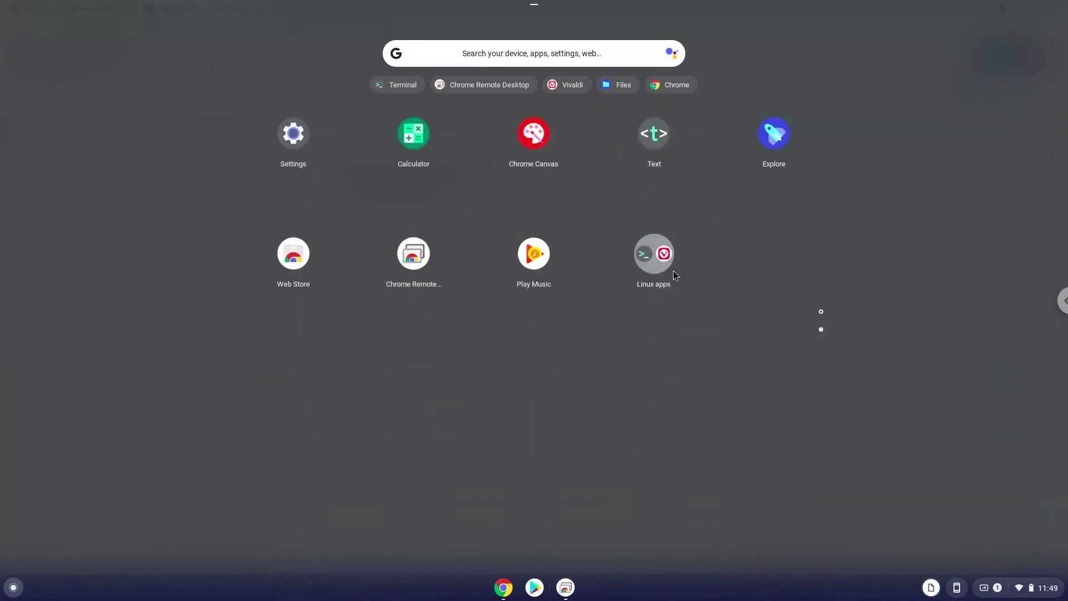
left_click(654, 261)
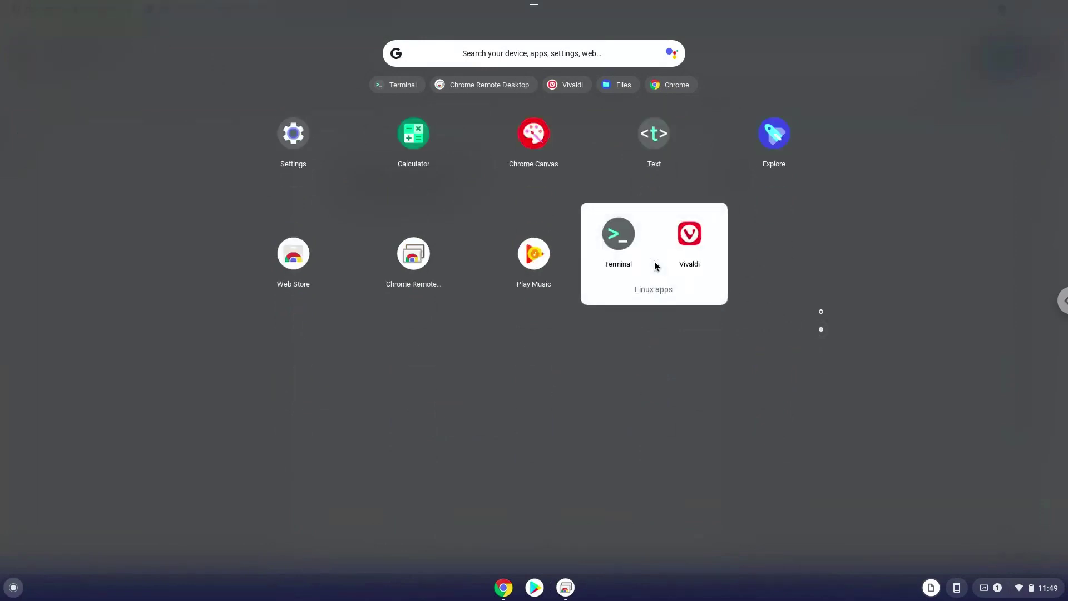
left_click(689, 233)
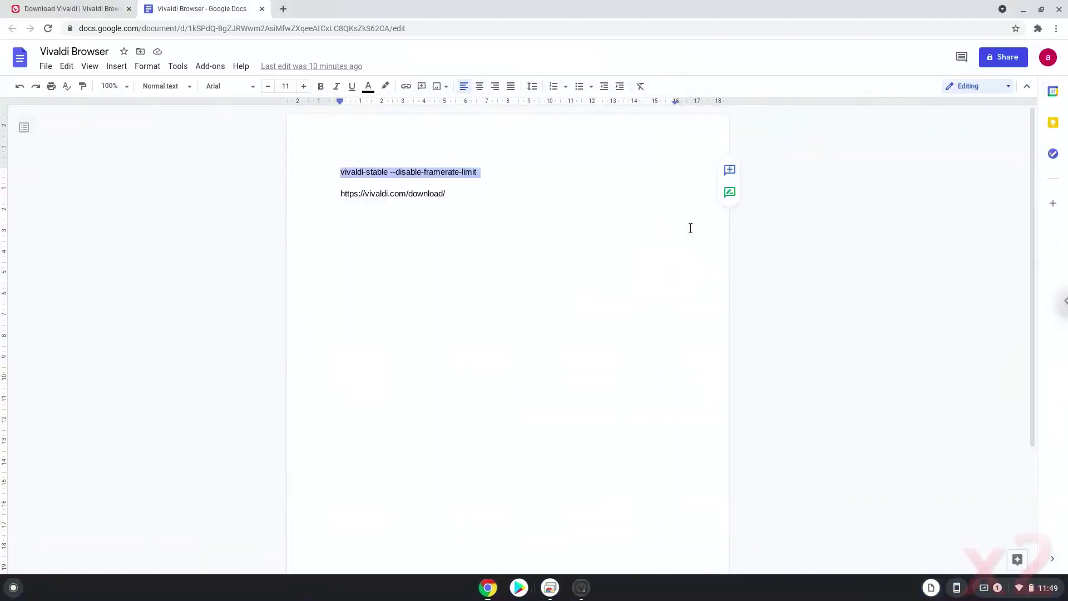